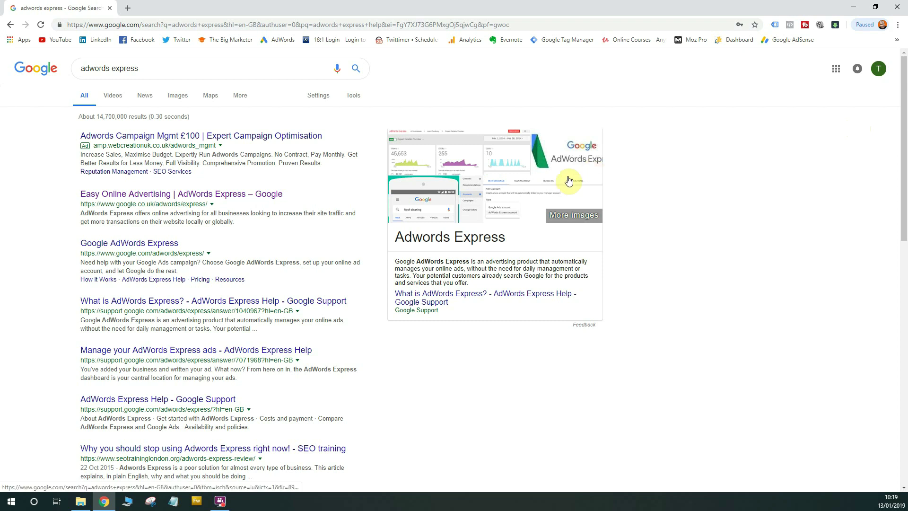
# - Open the Google AdWords Express homepage from the search results
pyautogui.click(171, 246)
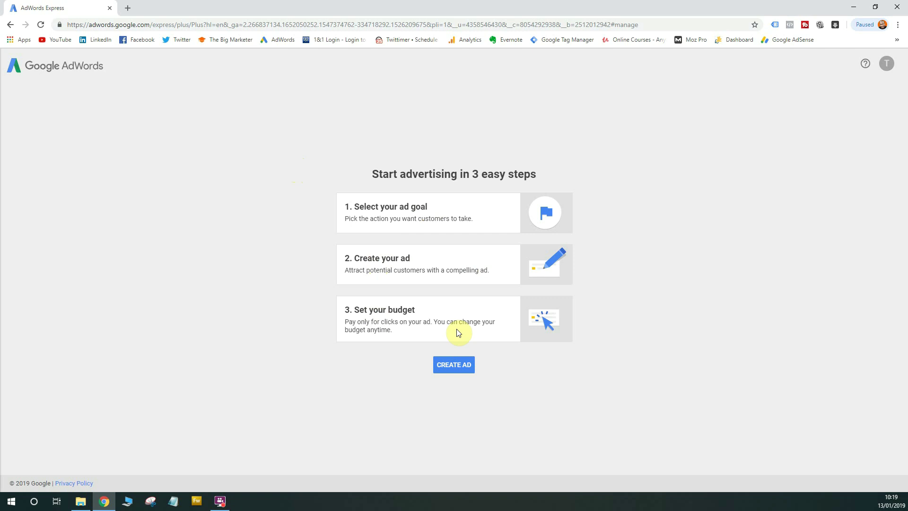
# - Create a new ad with 'Take an action on your website' as its goal
pyautogui.click(472, 369)
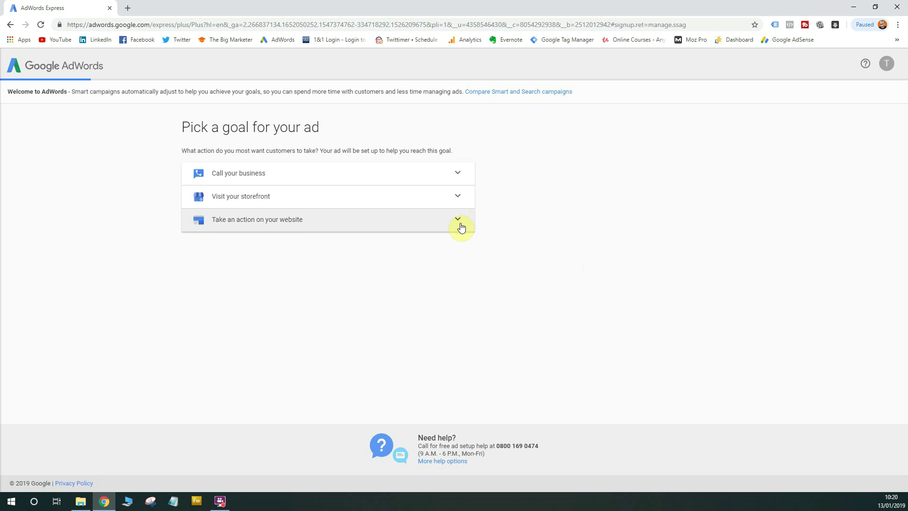
pyautogui.click(460, 225)
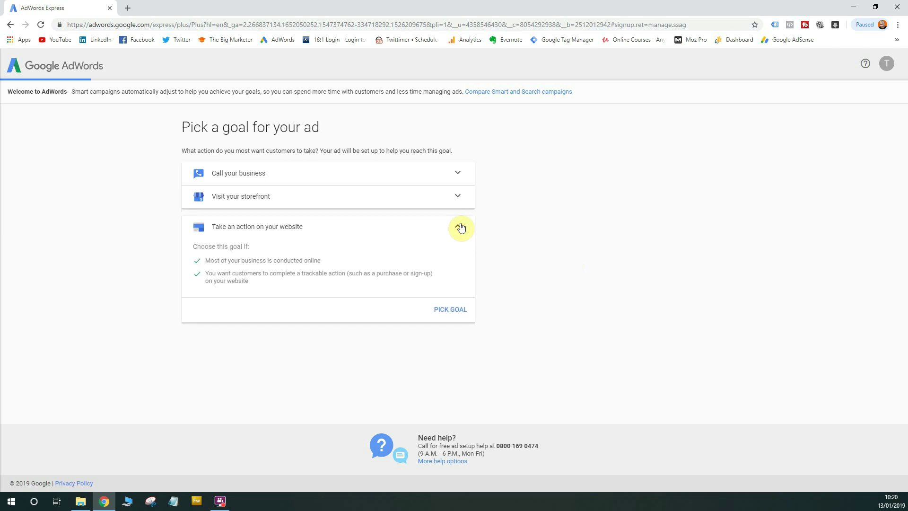
pyautogui.click(461, 315)
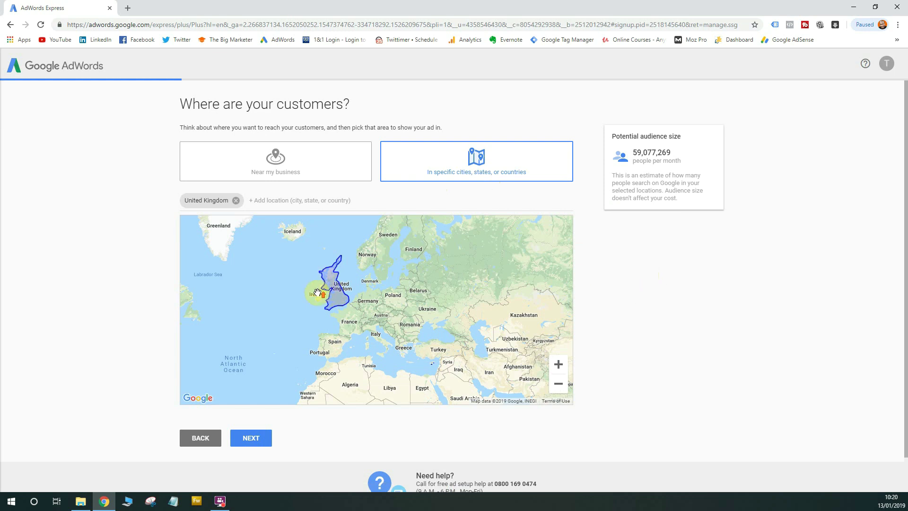
pyautogui.scroll(1, 314, 292)
# - Replace the United Kingdom target with London and Greater London
pyautogui.moveTo(380, 290); pyautogui.dragTo(387, 307)
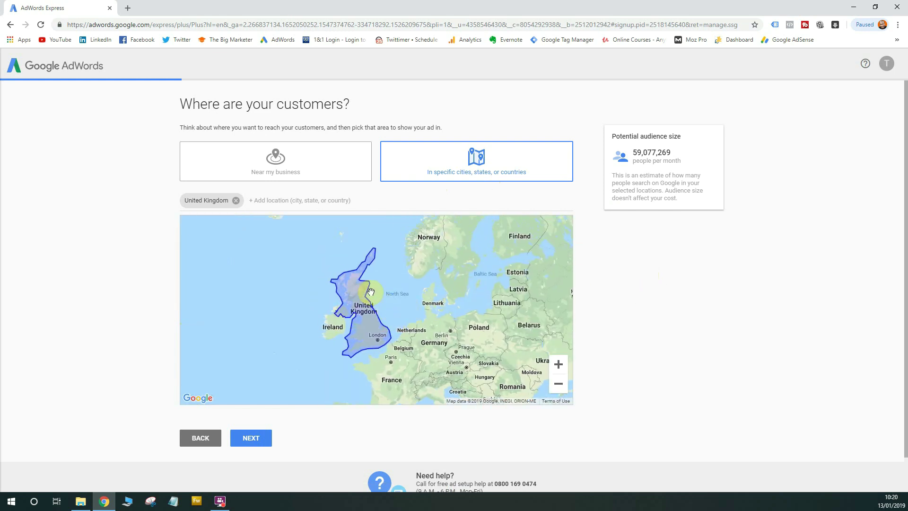
pyautogui.scroll(-2, 659, 330)
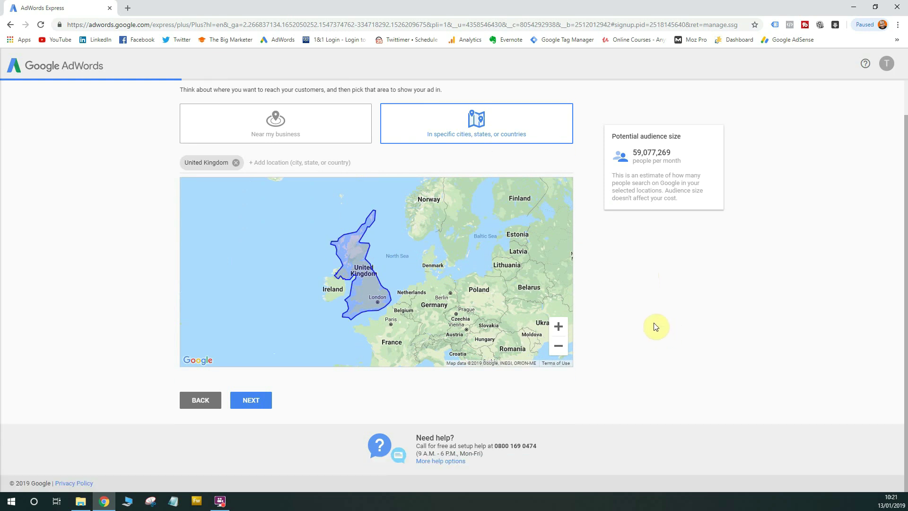
pyautogui.click(287, 163)
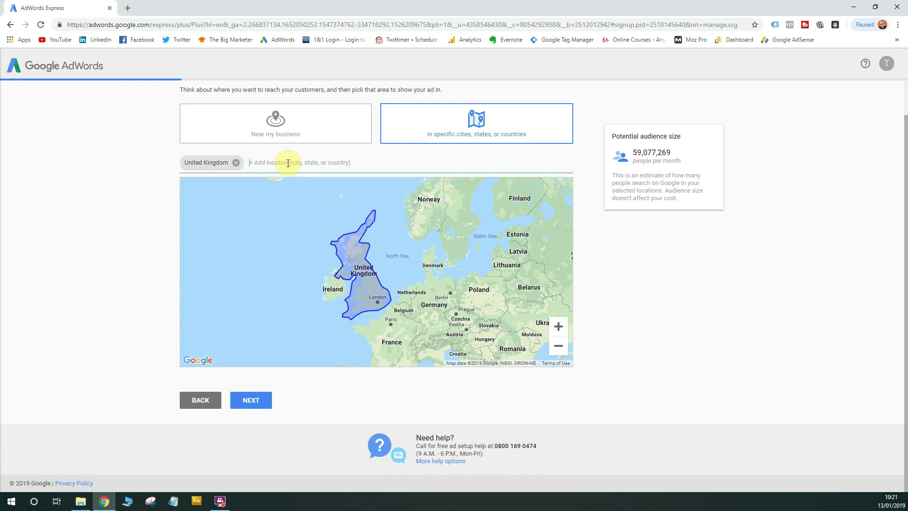
pyautogui.click(235, 162)
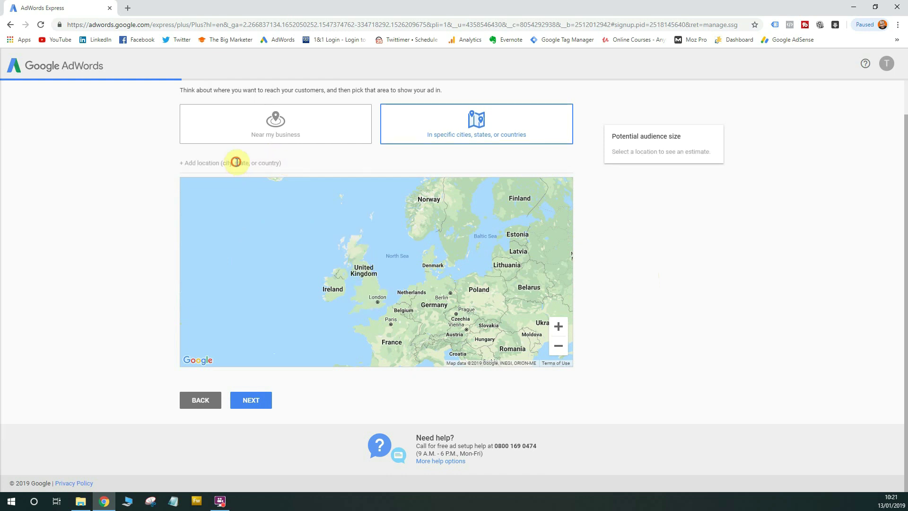
pyautogui.write('london')
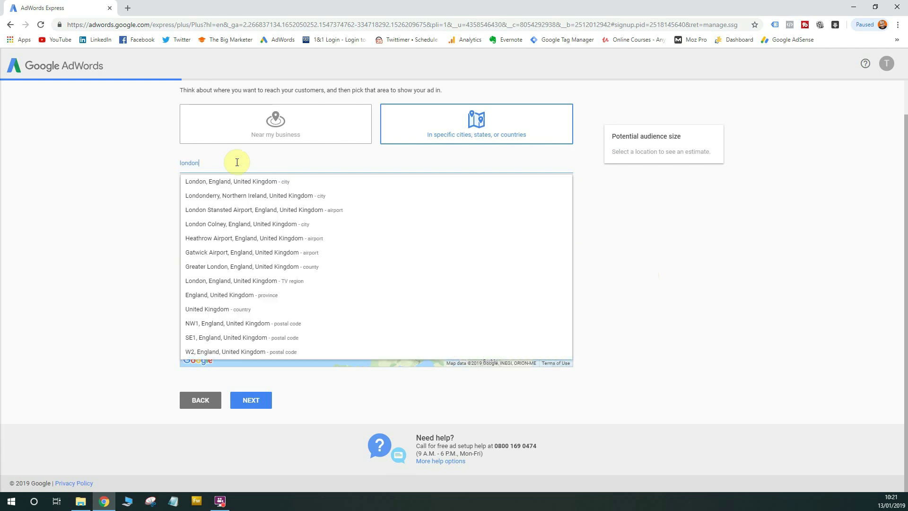
pyautogui.click(248, 181)
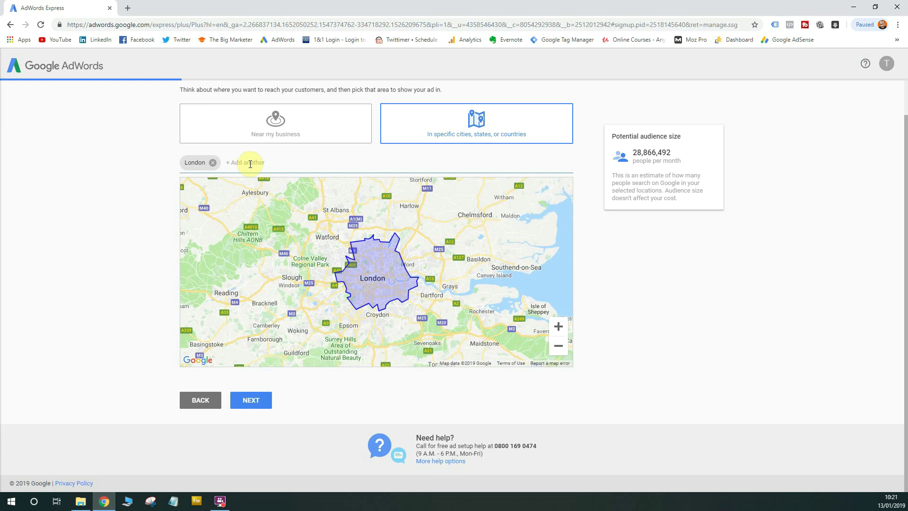
pyautogui.click(250, 164)
pyautogui.write('greater lon')
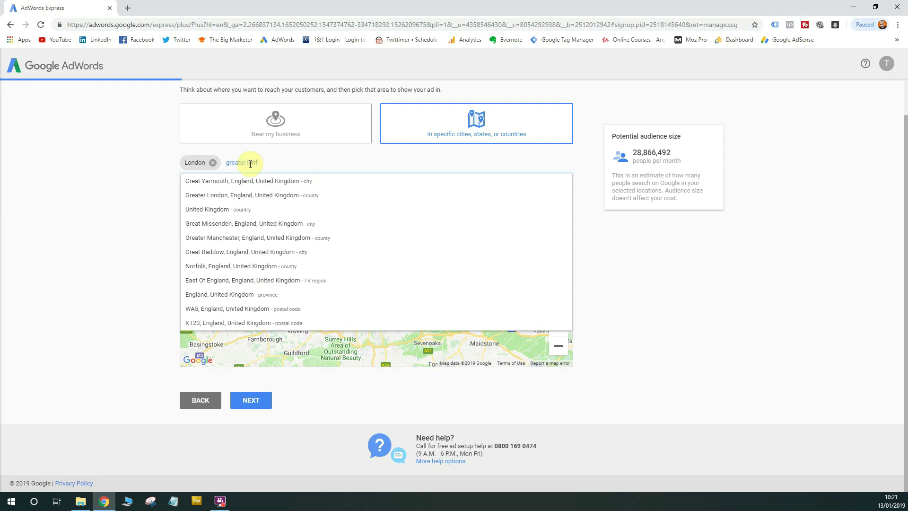
pyautogui.write('ondon')
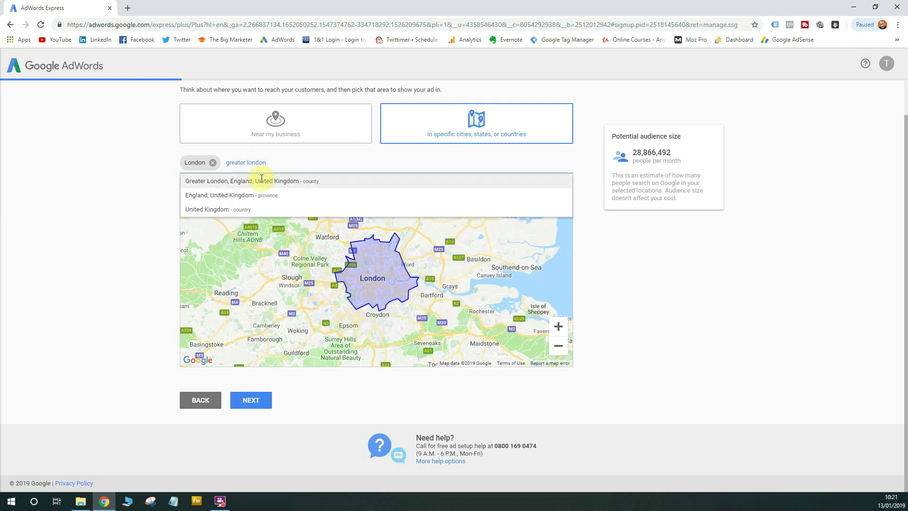
pyautogui.click(262, 181)
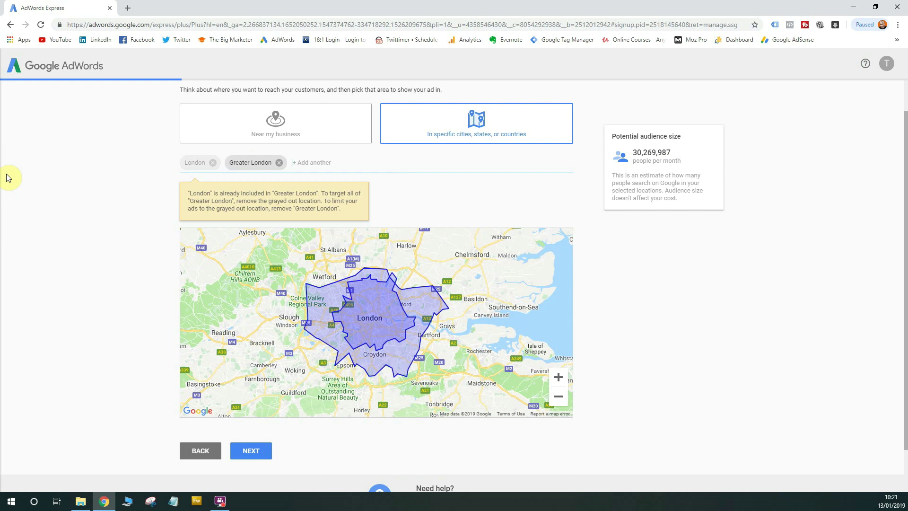
# - Target people within a 28-mile radius of the Wallsend business and save
pyautogui.click(325, 134)
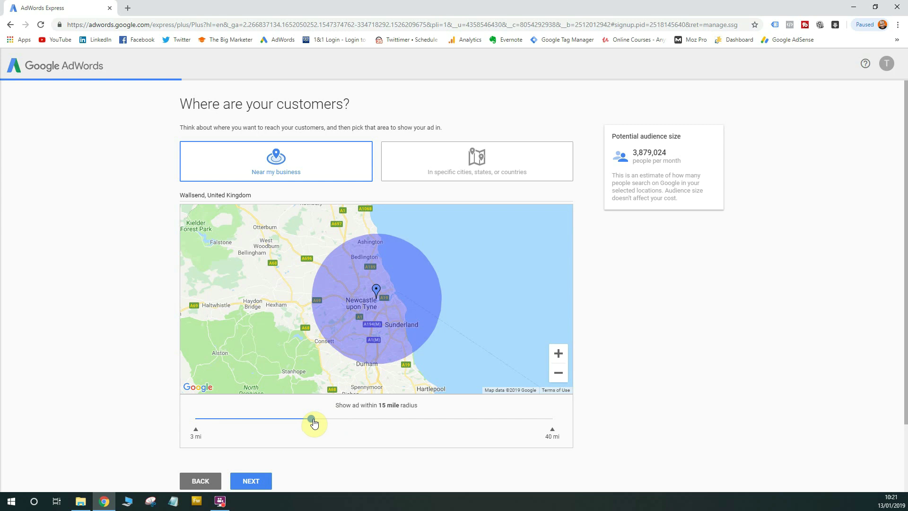
pyautogui.moveTo(315, 424); pyautogui.dragTo(456, 418)
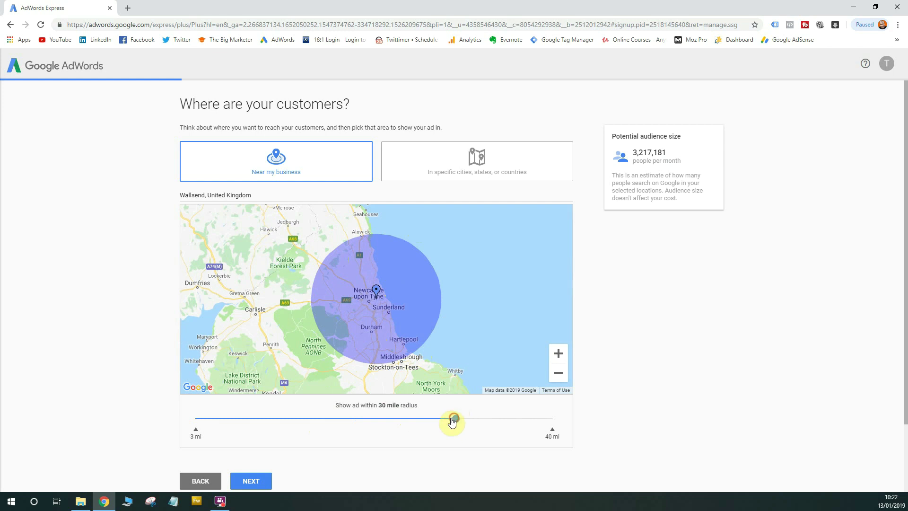
pyautogui.moveTo(456, 419)
pyautogui.mouseDown()
pyautogui.moveTo(195, 416)
pyautogui.moveTo(547, 415)
pyautogui.moveTo(433, 417)
pyautogui.mouseUp()
pyautogui.scroll(2, 371, 302)
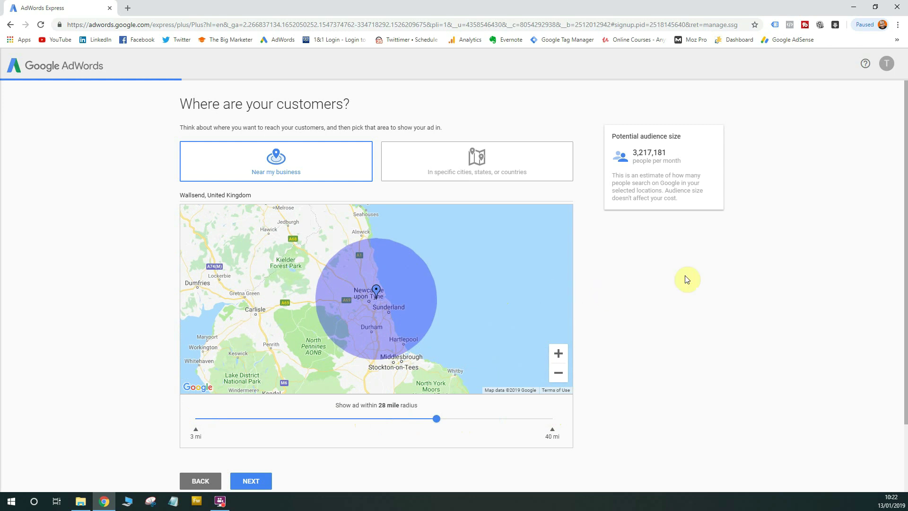
pyautogui.scroll(-2, 685, 277)
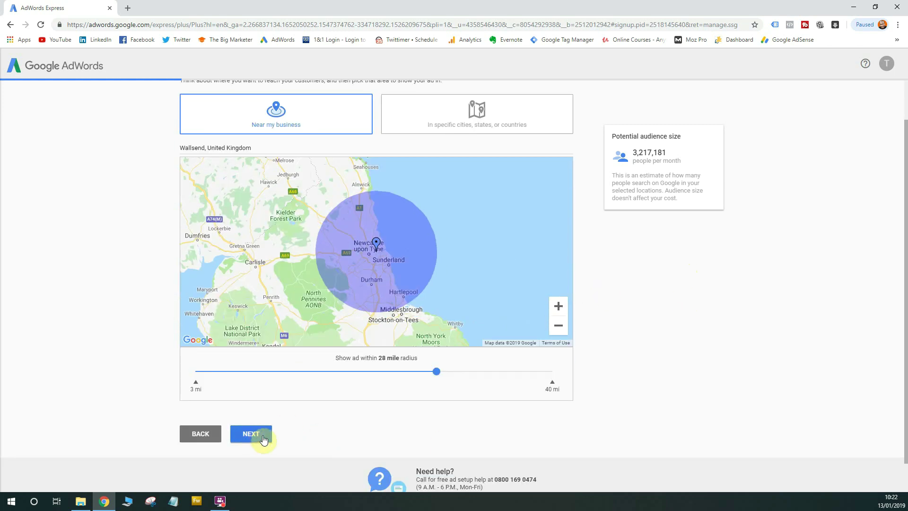
pyautogui.click(263, 435)
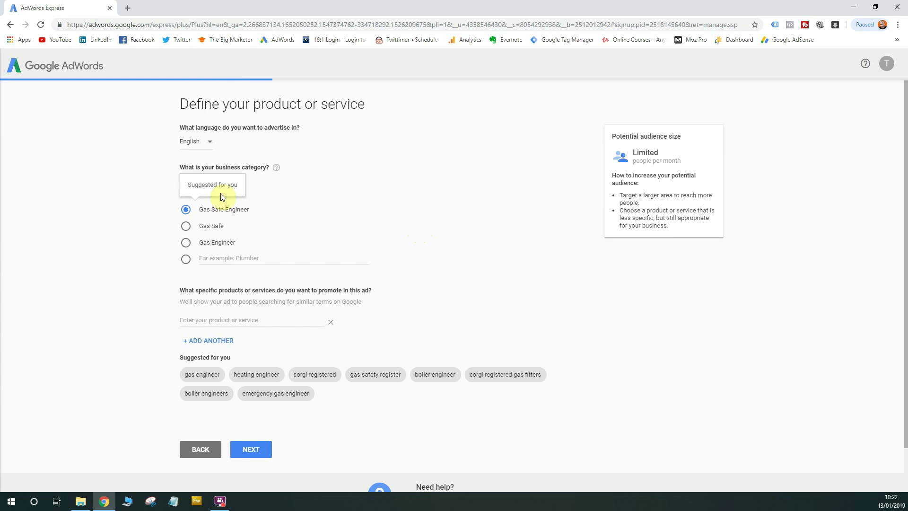
pyautogui.click(211, 146)
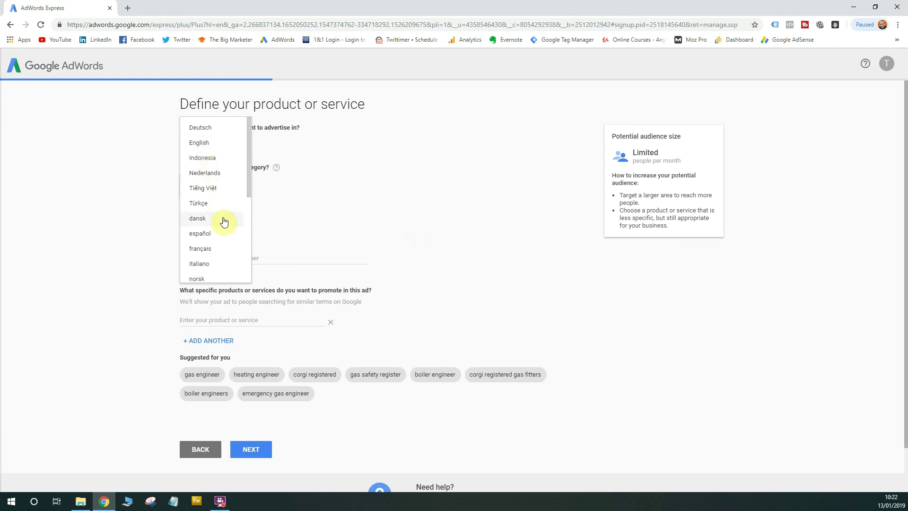
pyautogui.click(344, 147)
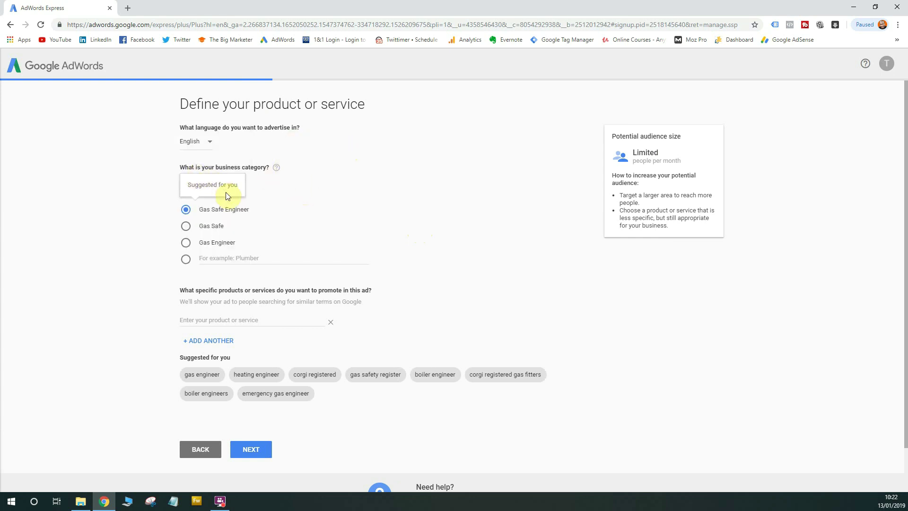
pyautogui.click(277, 167)
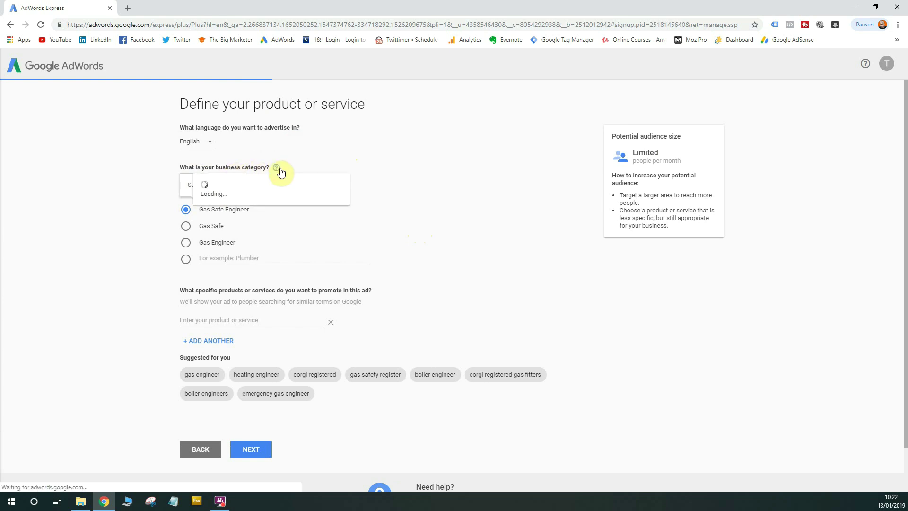
pyautogui.click(315, 290)
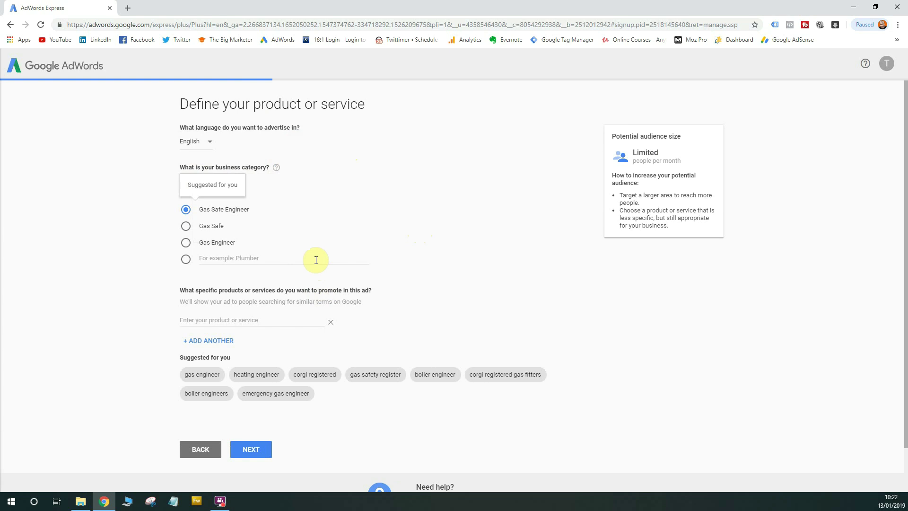
pyautogui.click(315, 260)
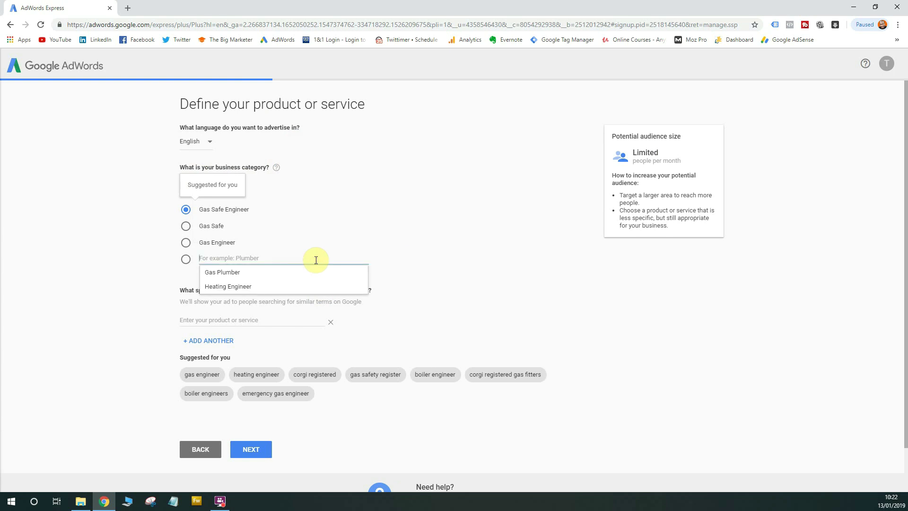
pyautogui.write('carpe')
pyautogui.write('nt')
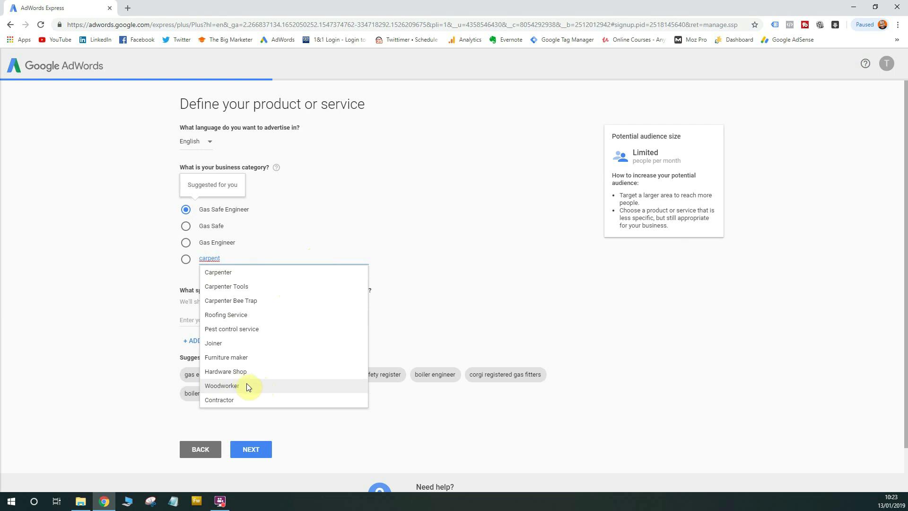
# - Clear the old category text and choose Marketing agency as the business category
pyautogui.moveTo(229, 258); pyautogui.dragTo(178, 264)
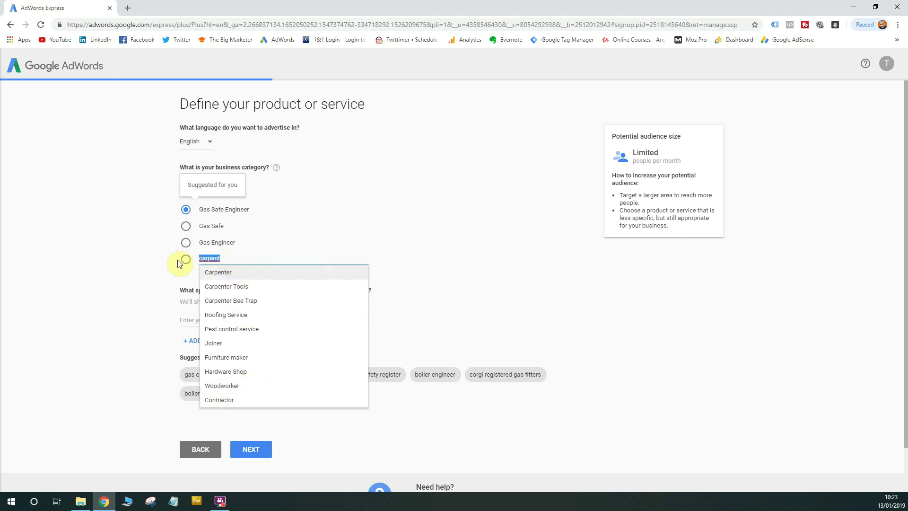
pyautogui.write('con')
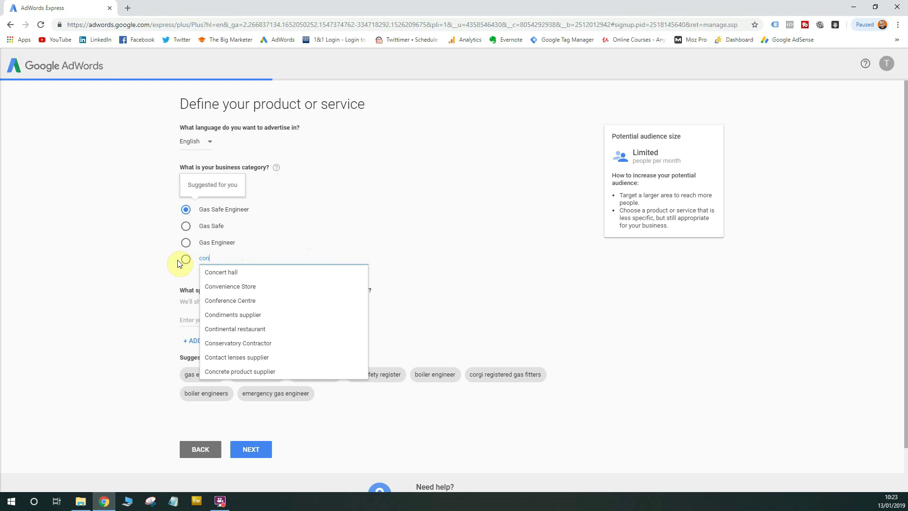
pyautogui.write('struct')
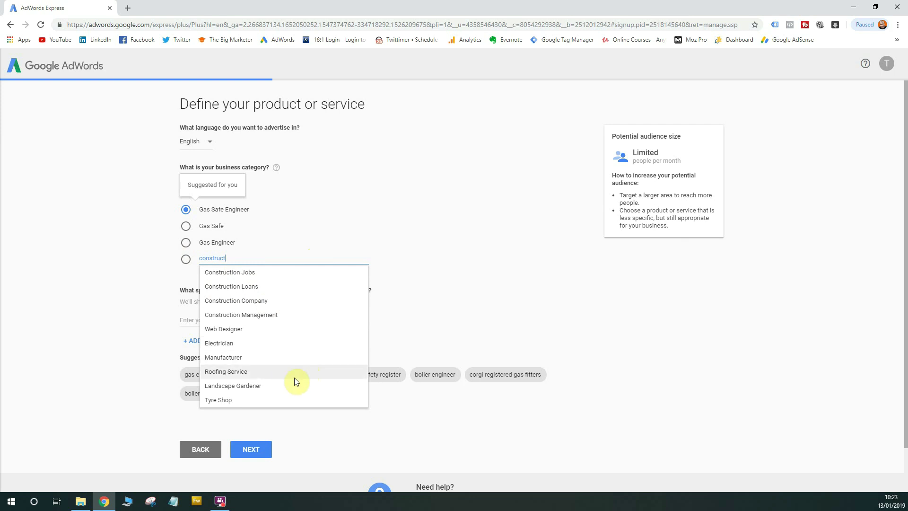
pyautogui.moveTo(239, 259); pyautogui.dragTo(169, 264)
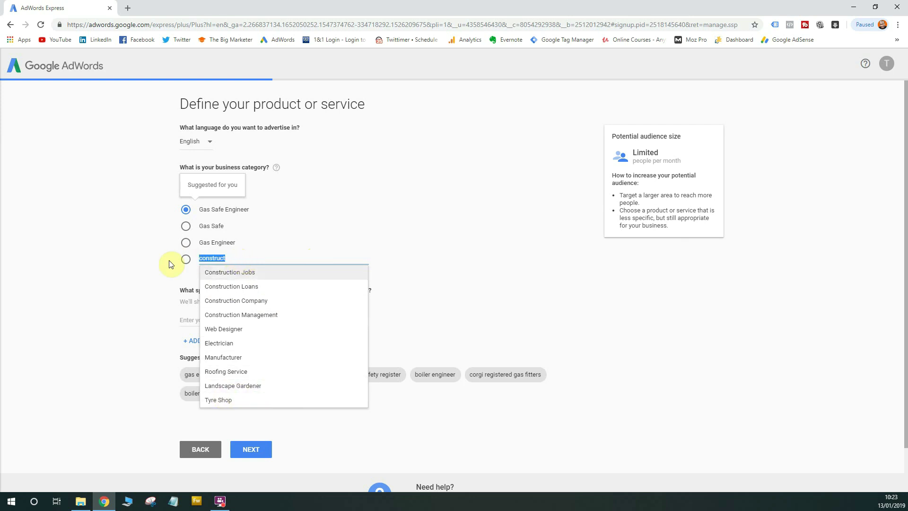
pyautogui.press('BackSpace')
pyautogui.write('pet')
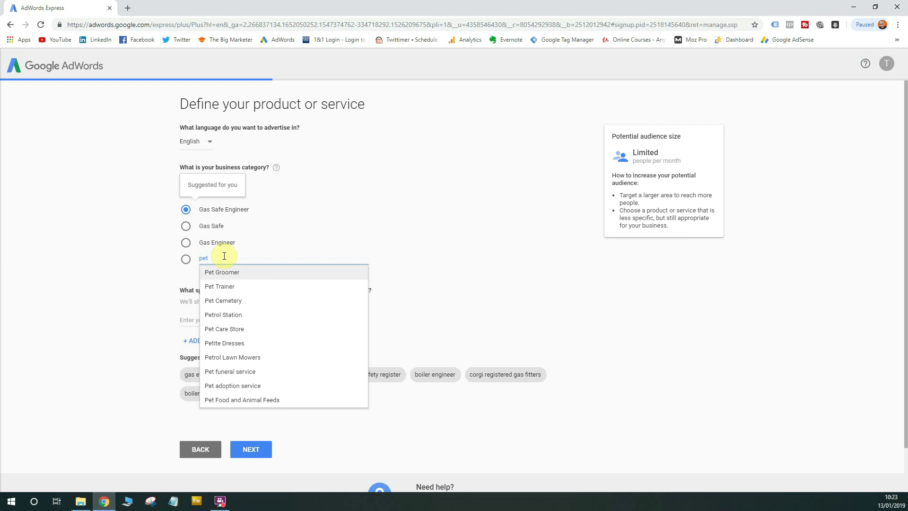
pyautogui.moveTo(226, 258); pyautogui.dragTo(195, 259)
pyautogui.write('arketing')
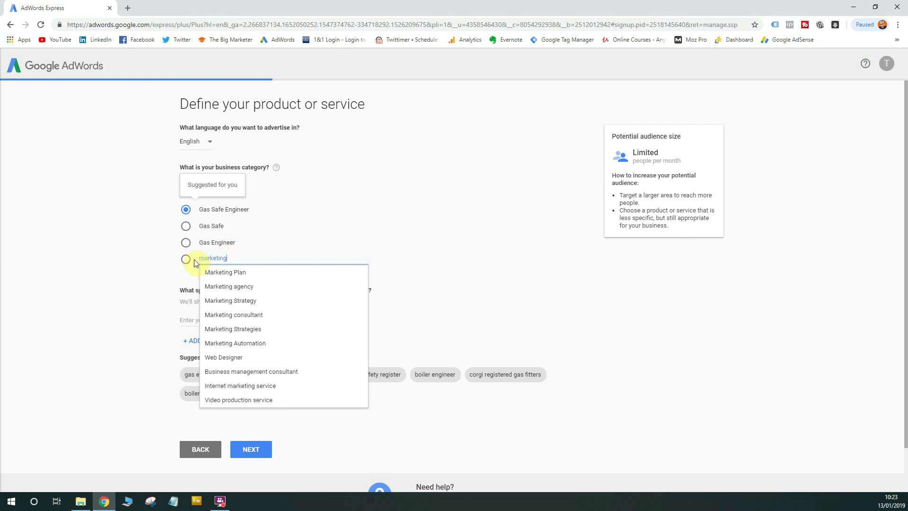
pyautogui.click(259, 288)
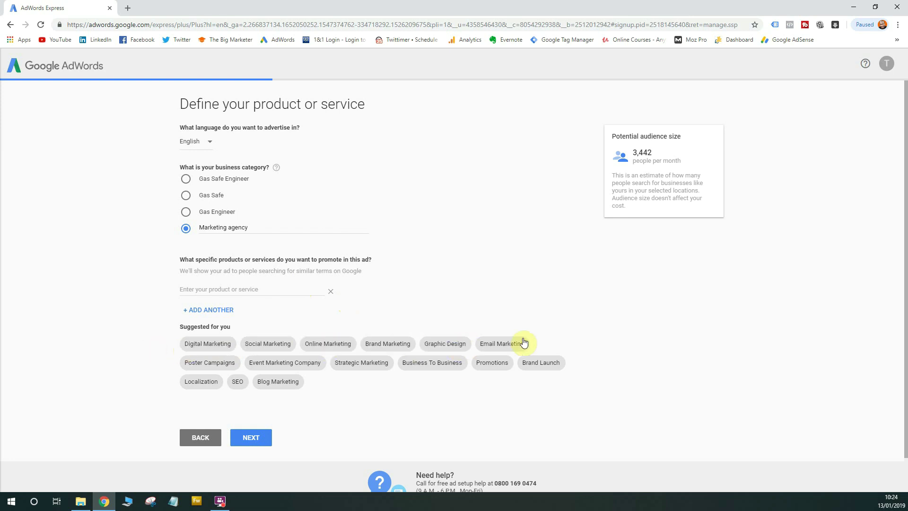
# - Promote Digital Marketing, SEO and Business To Business, then continue
pyautogui.click(205, 348)
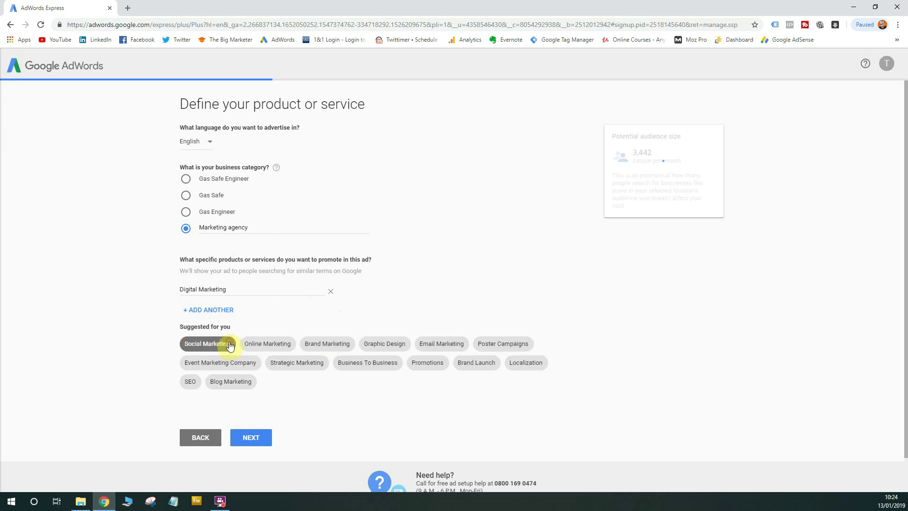
pyautogui.click(190, 382)
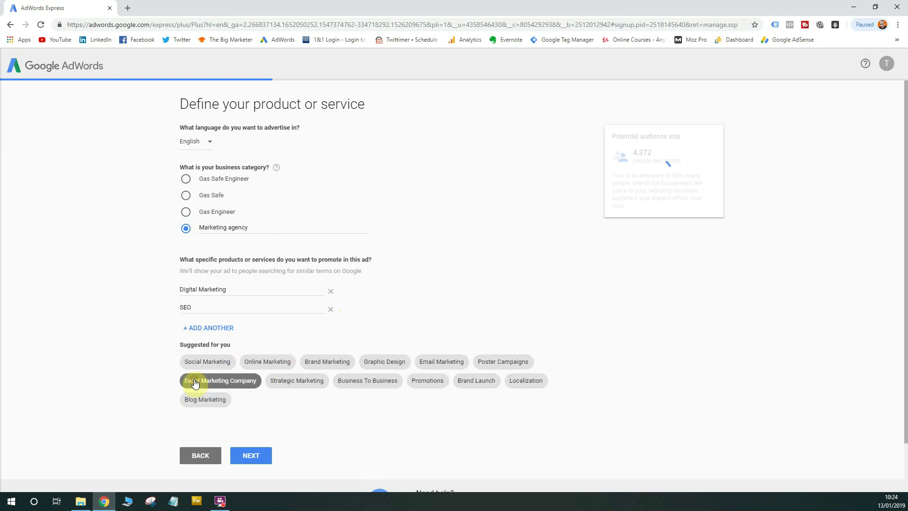
pyautogui.click(353, 388)
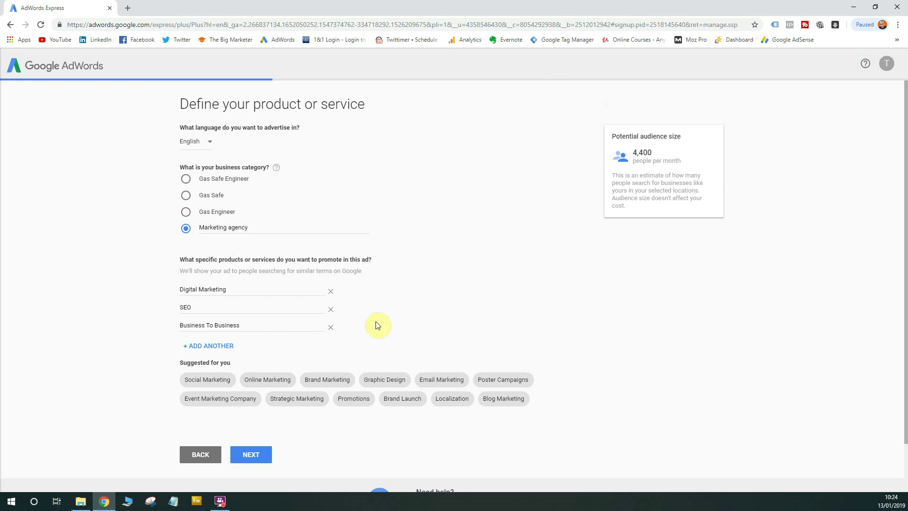
pyautogui.click(261, 454)
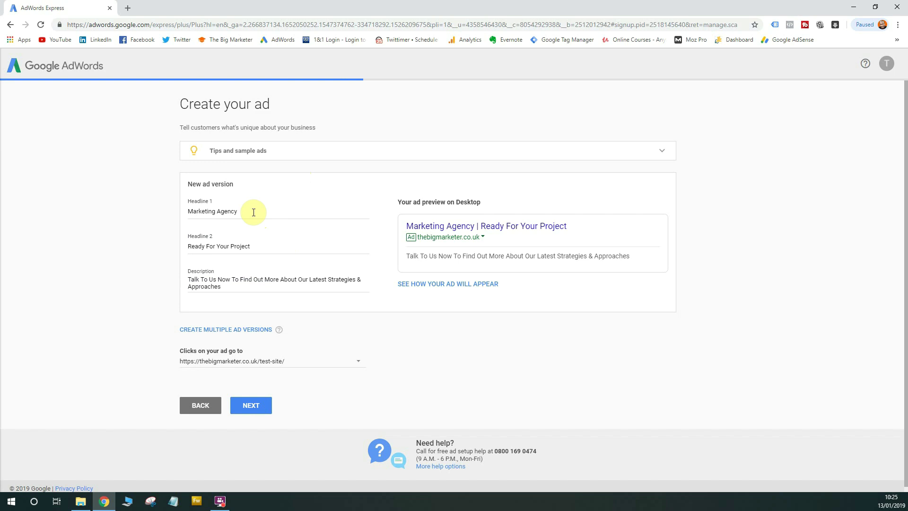
# - Overwrite Headline 1 with 'The Best Digital Agency - UK', correcting a stray letter
pyautogui.moveTo(254, 212); pyautogui.dragTo(179, 211)
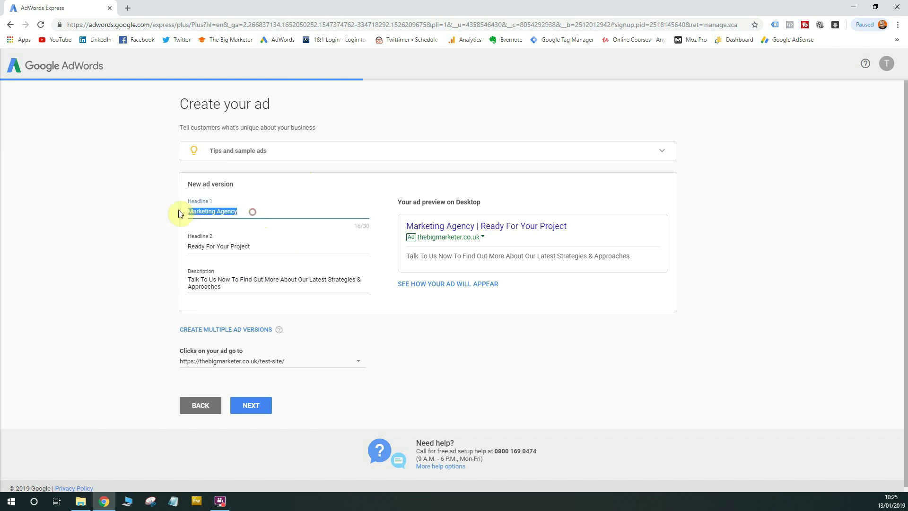
pyautogui.write('The Best')
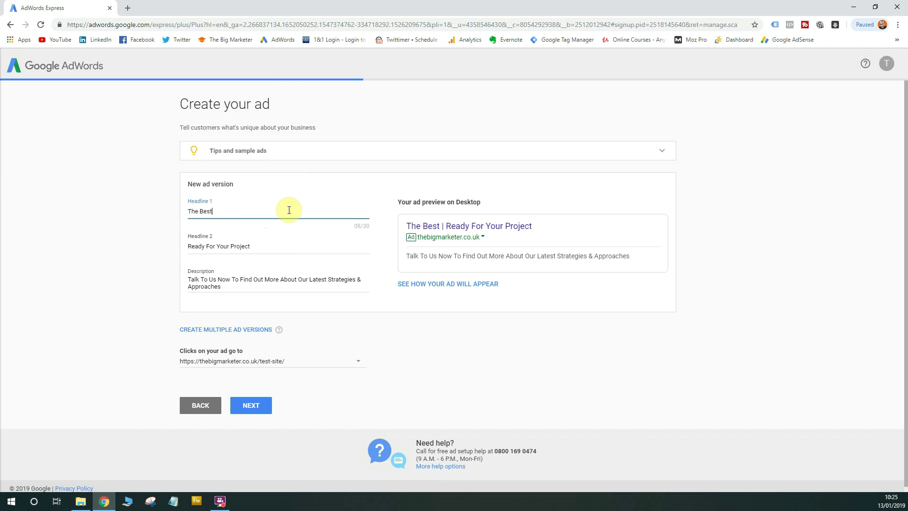
pyautogui.write(' Digital Age')
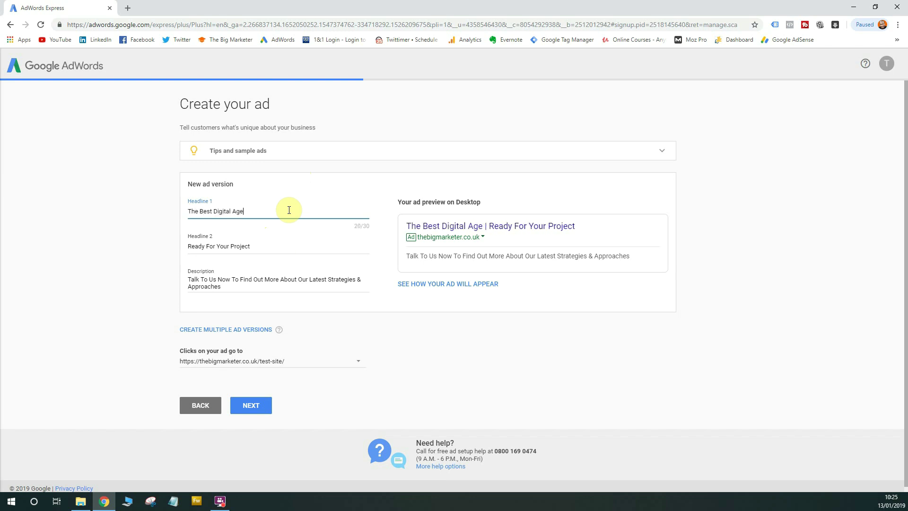
pyautogui.write('ncy I')
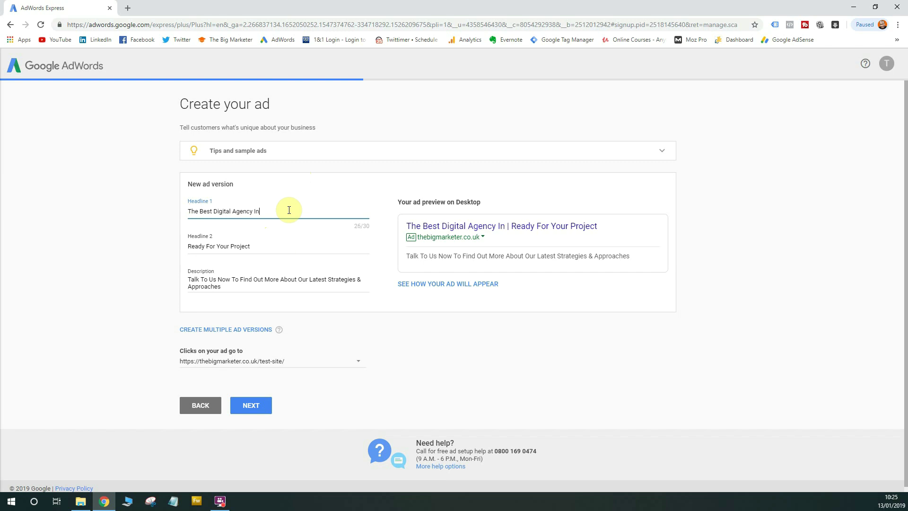
pyautogui.press('BackSpace')
pyautogui.write('-')
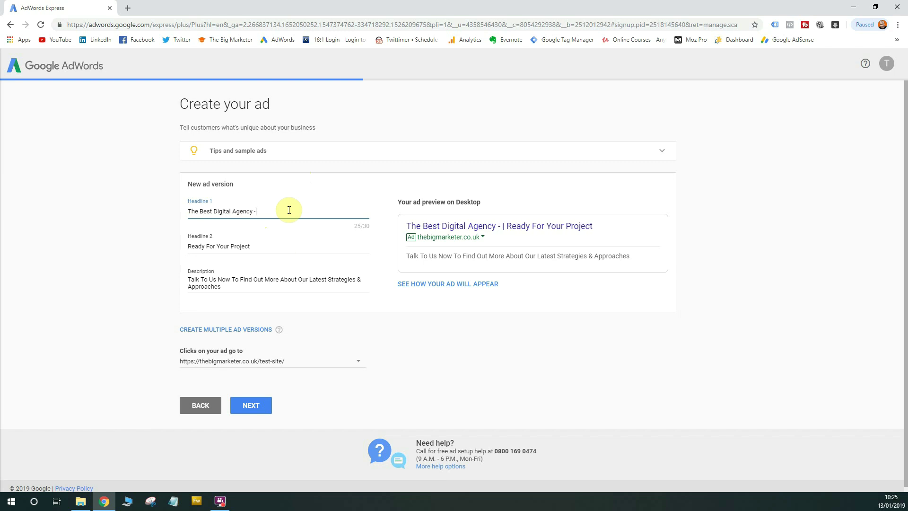
pyautogui.write(' UK')
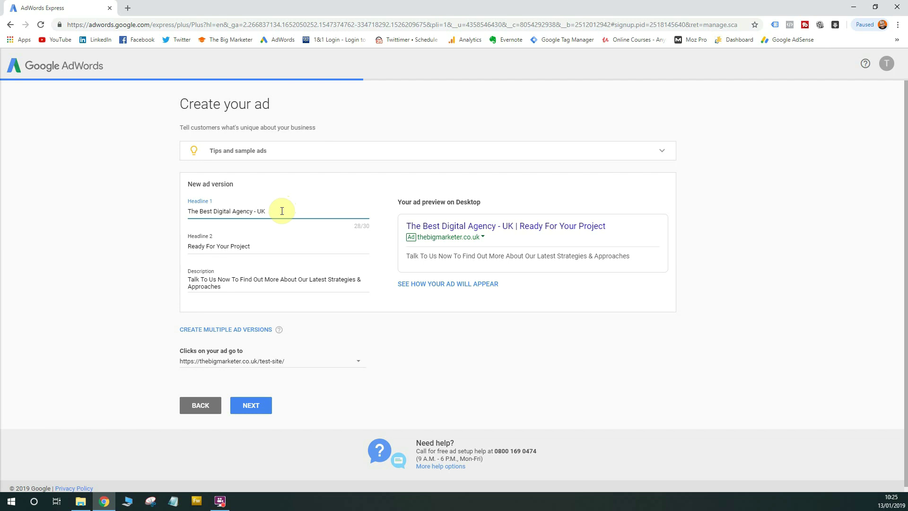
# - Check the second headline and description, leaving them unchanged, and proceed to images
pyautogui.click(278, 247)
pyautogui.click(270, 285)
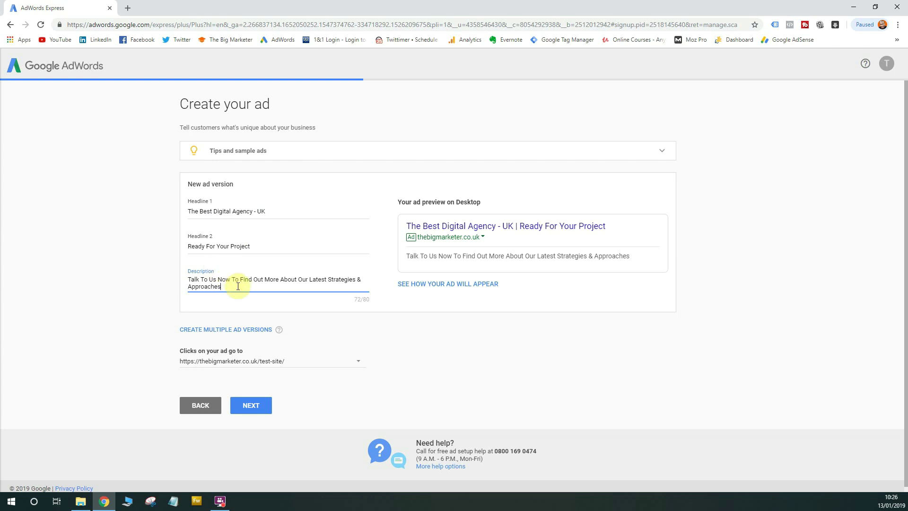
pyautogui.click(237, 286)
pyautogui.moveTo(237, 286); pyautogui.dragTo(168, 279)
pyautogui.click(239, 287)
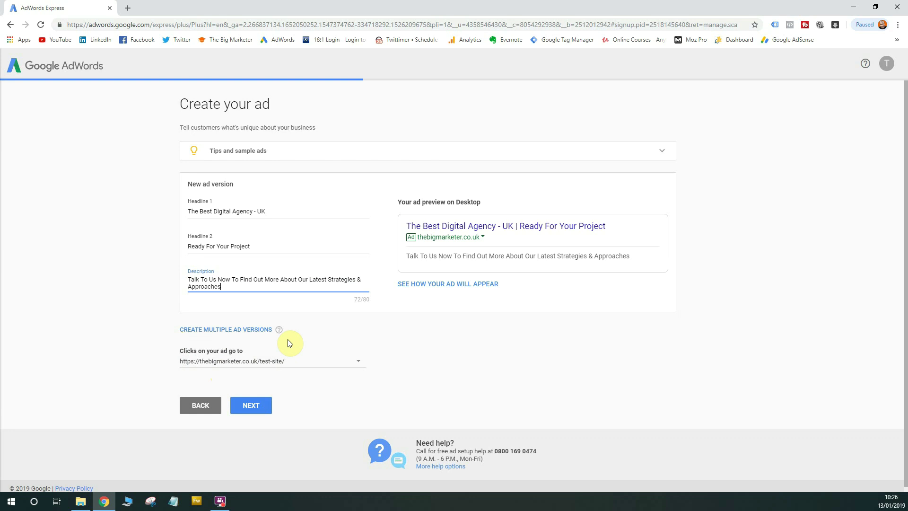
pyautogui.click(264, 407)
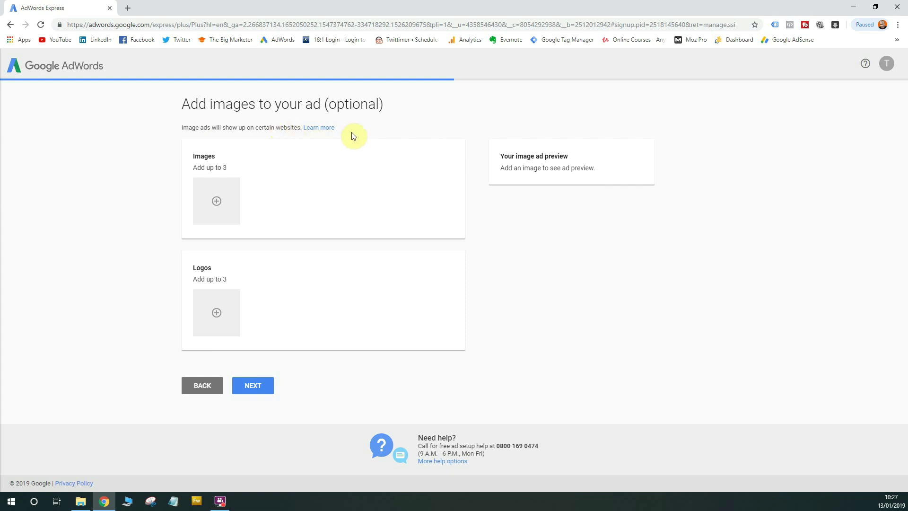
pyautogui.click(218, 202)
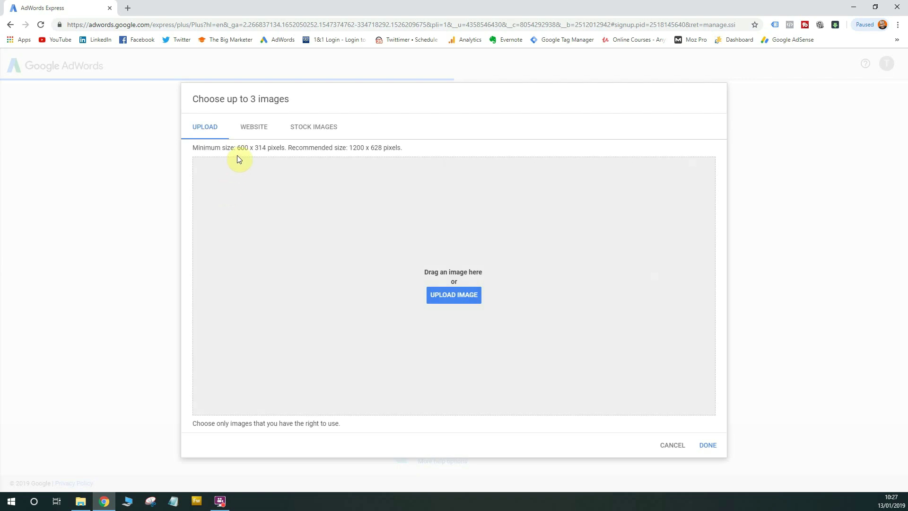
pyautogui.click(452, 295)
pyautogui.click(676, 444)
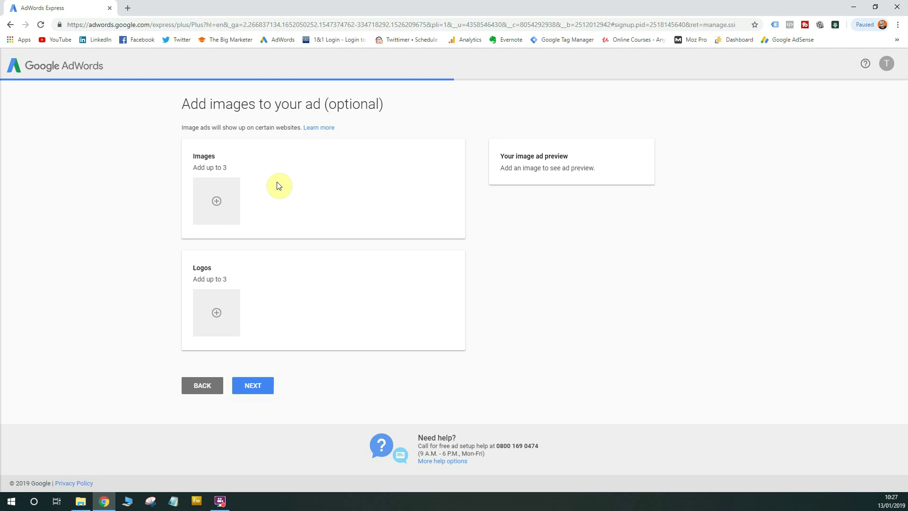
pyautogui.click(217, 203)
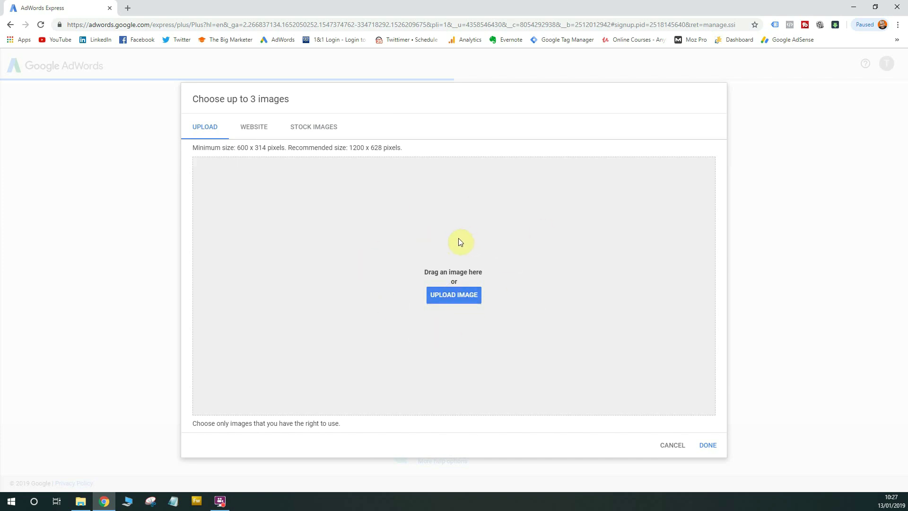
pyautogui.click(673, 446)
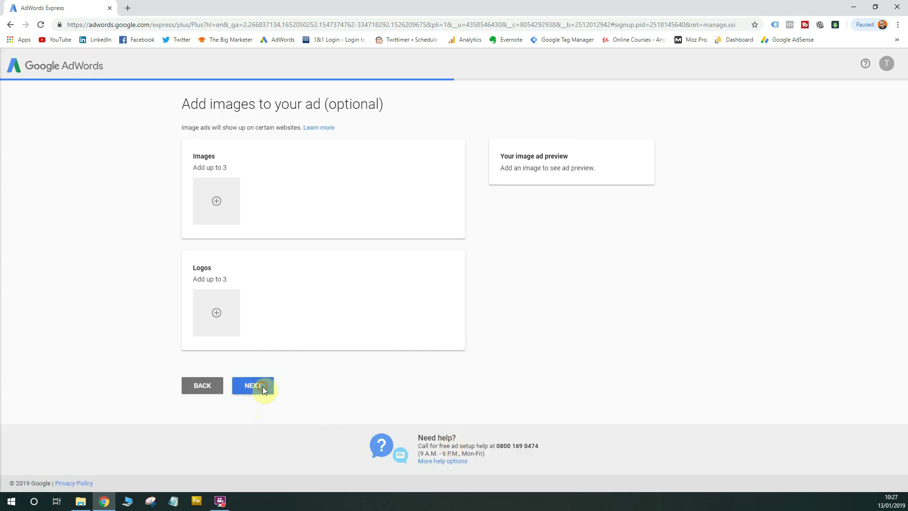
pyautogui.click(263, 387)
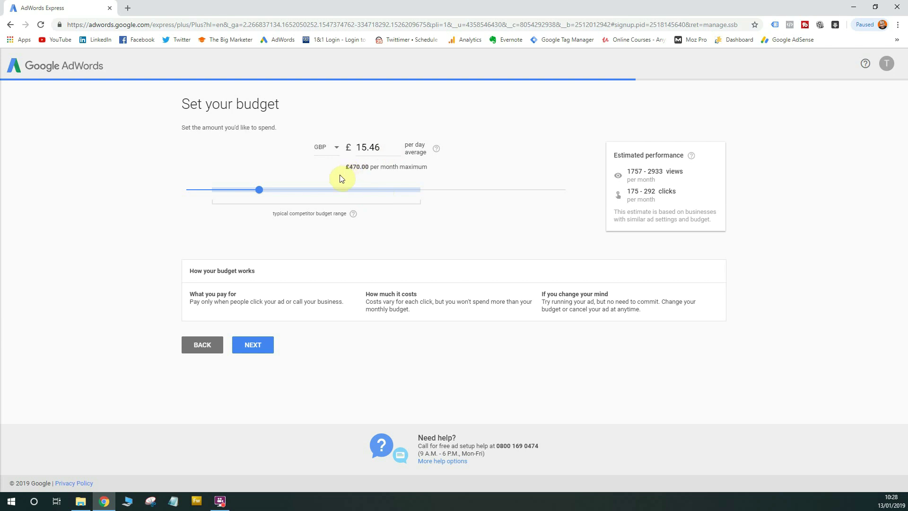
# - Set the daily budget to £25.99 (£790.00 monthly maximum) and proceed to review
pyautogui.moveTo(259, 190)
pyautogui.mouseDown()
pyautogui.moveTo(431, 194)
pyautogui.moveTo(419, 196)
pyautogui.mouseUp()
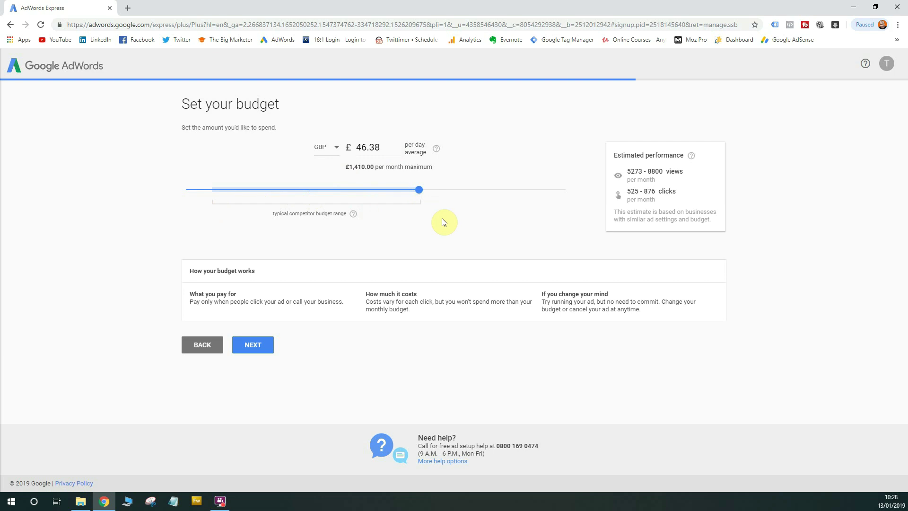
pyautogui.moveTo(419, 190); pyautogui.dragTo(316, 205)
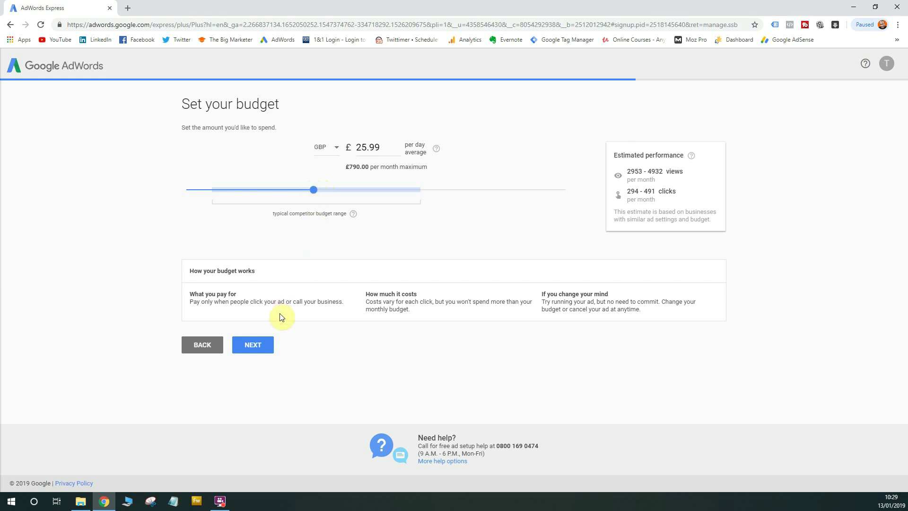
pyautogui.click(255, 343)
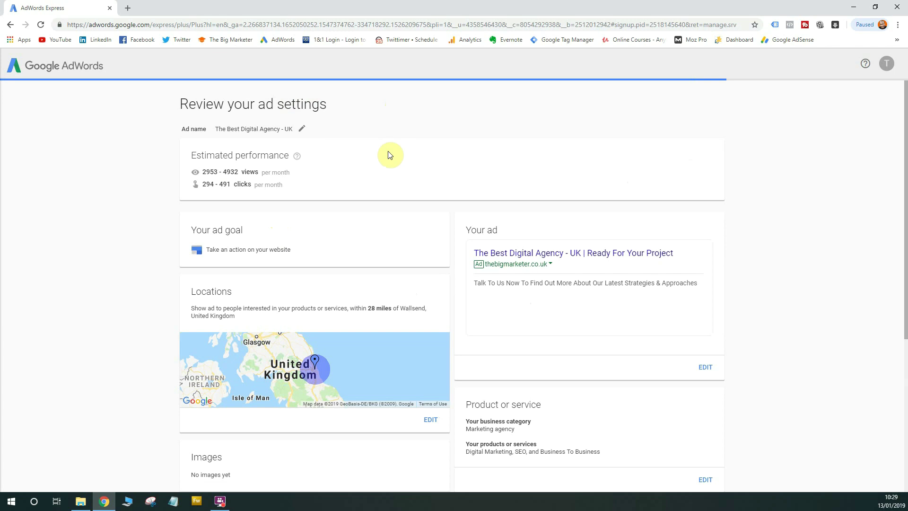
pyautogui.scroll(-1, 397, 160)
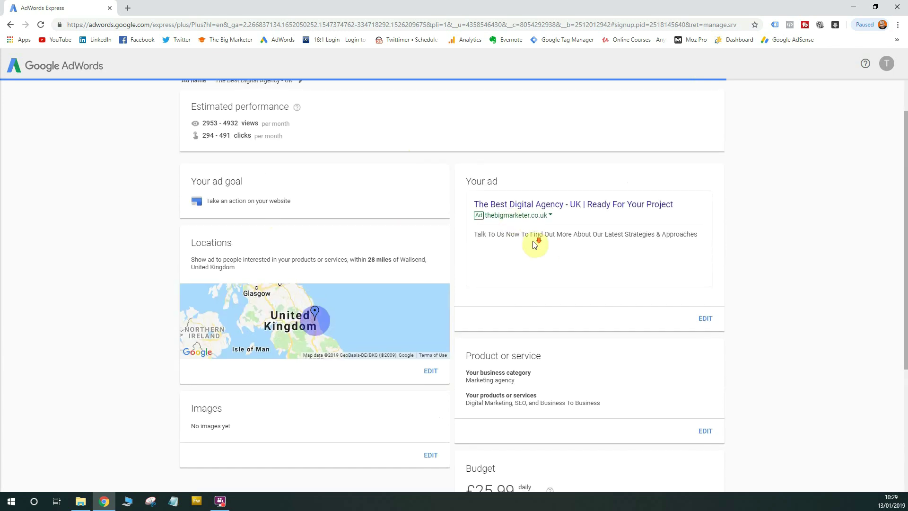
pyautogui.scroll(-2, 535, 245)
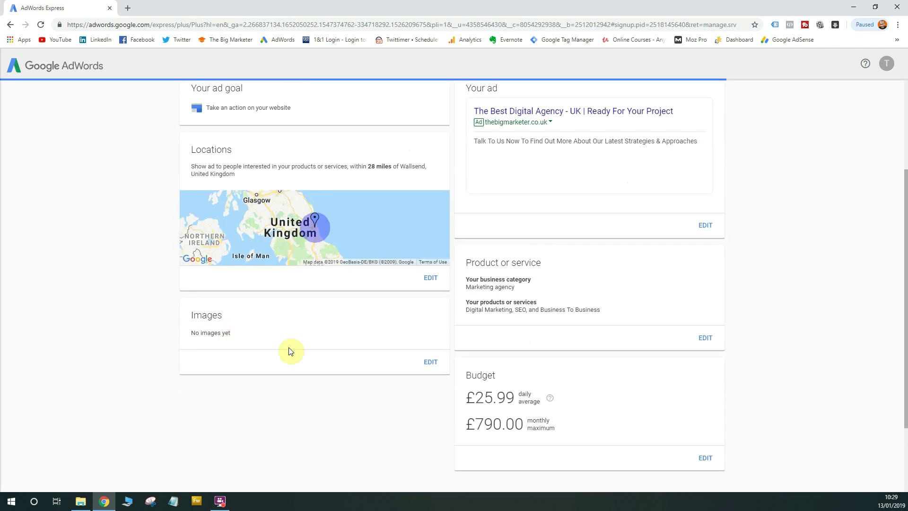
pyautogui.scroll(-2, 313, 331)
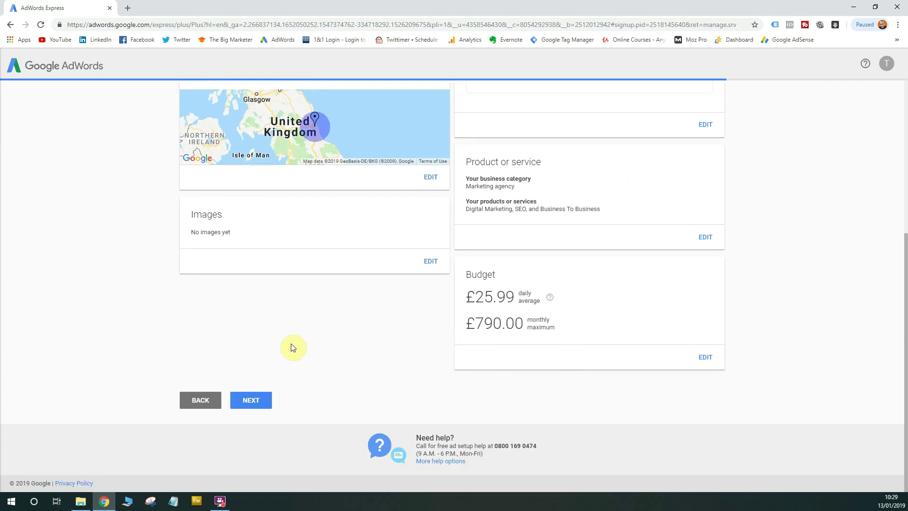
# - Approve the reviewed ad settings and proceed to payment confirmation
pyautogui.click(262, 402)
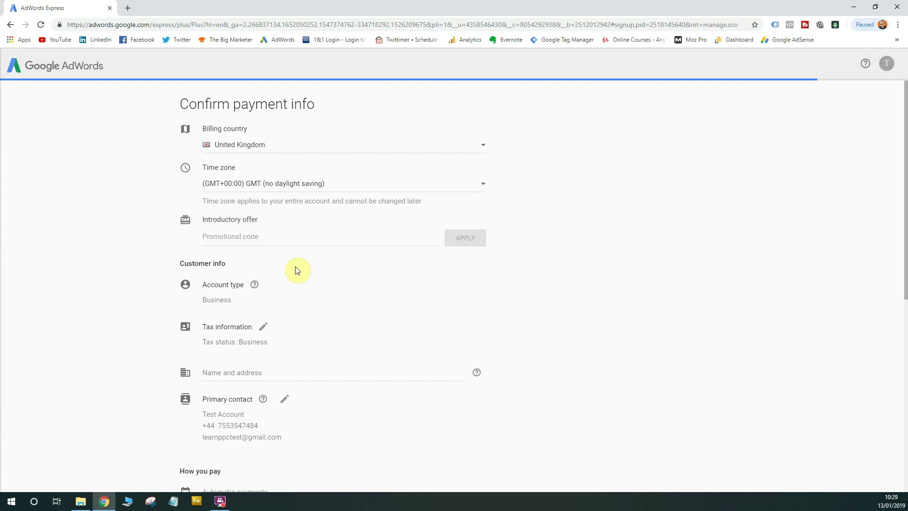
pyautogui.scroll(-3, 296, 269)
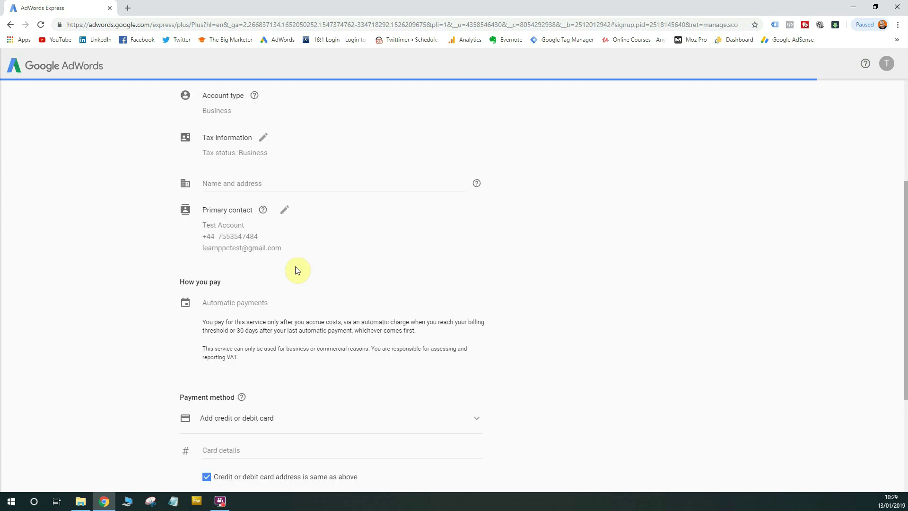
pyautogui.scroll(-2, 295, 270)
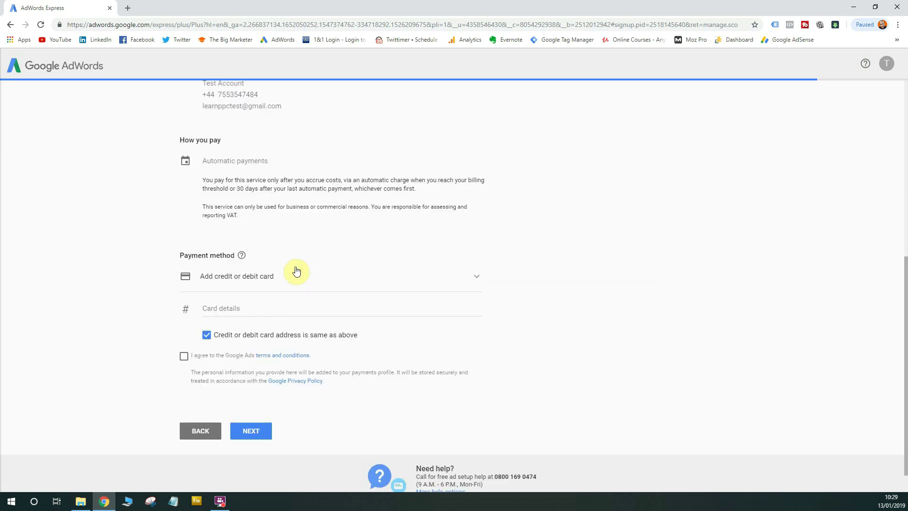
pyautogui.scroll(3, 295, 269)
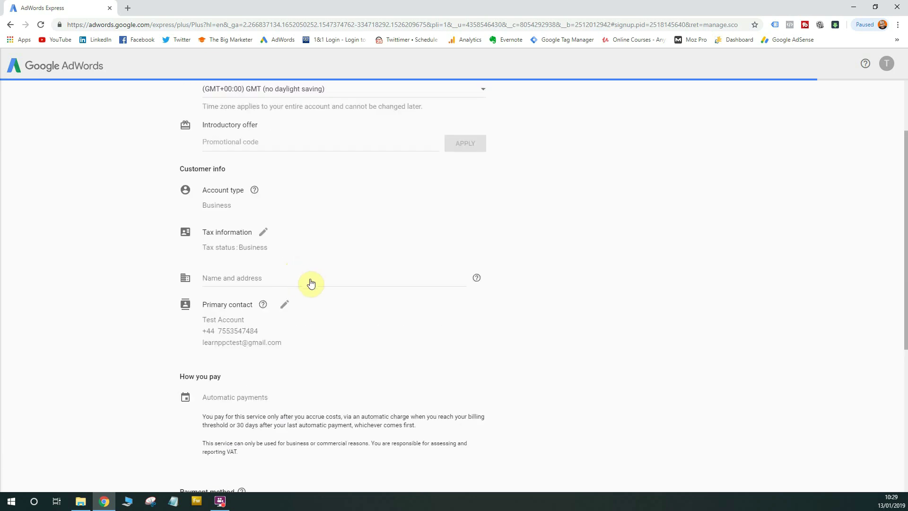
pyautogui.scroll(2, 311, 281)
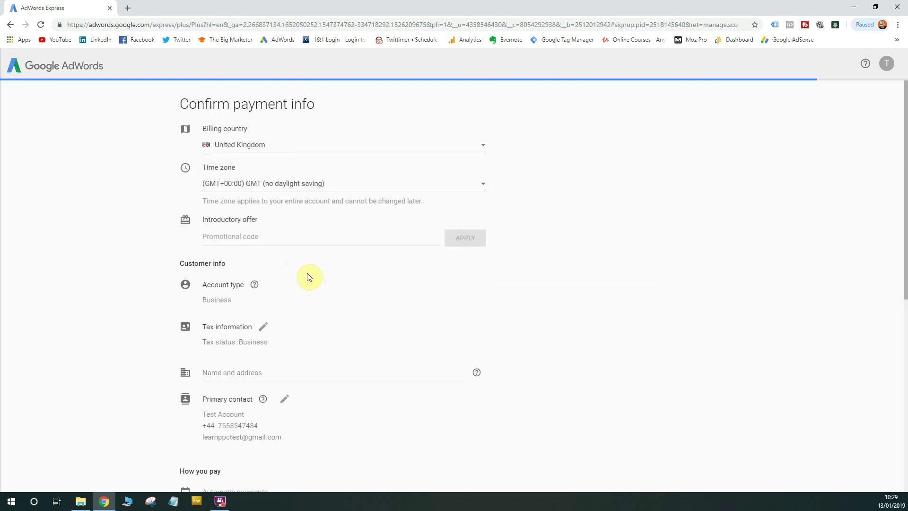